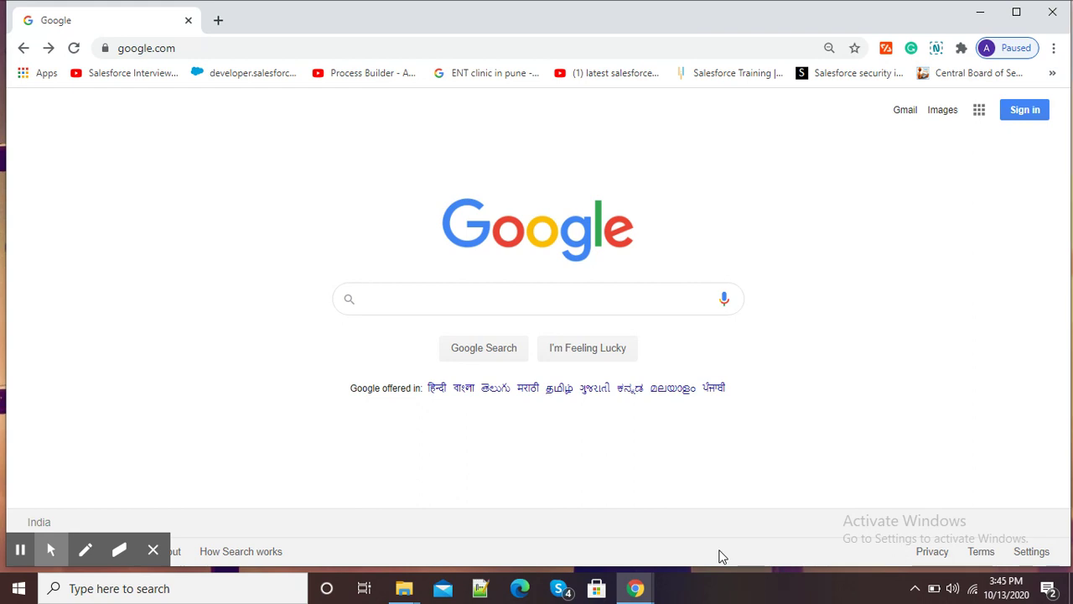
- Search Google for 'jamboard' and open the 'Google Jamboard: Collaborative Digital Whiteboard' result
{"action": "type", "text": "a"}
{"action": "key", "text": "BackSpace"}
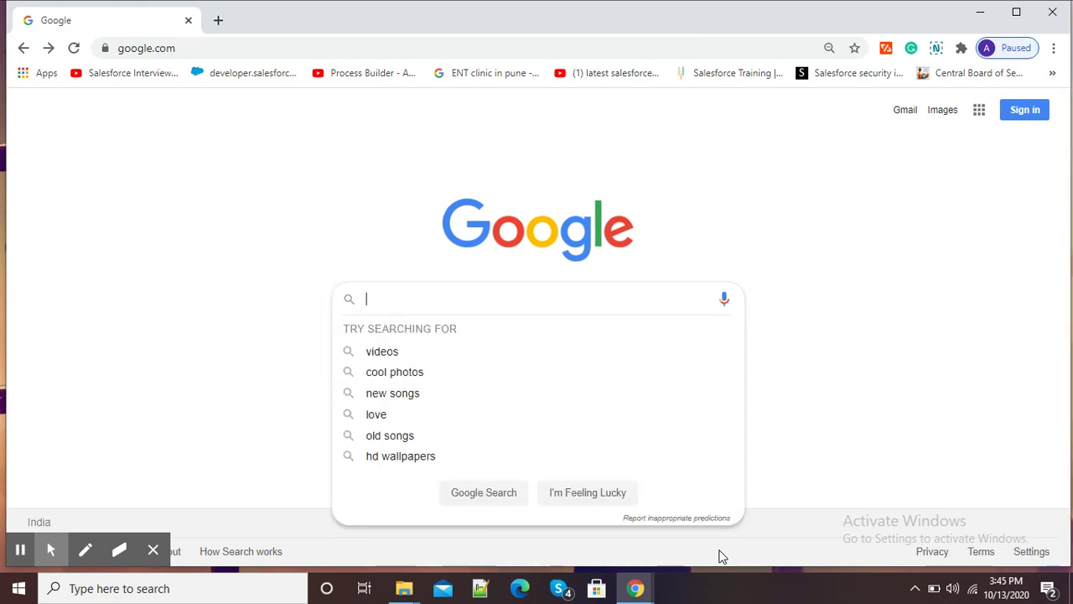
{"action": "type", "text": "jamboa"}
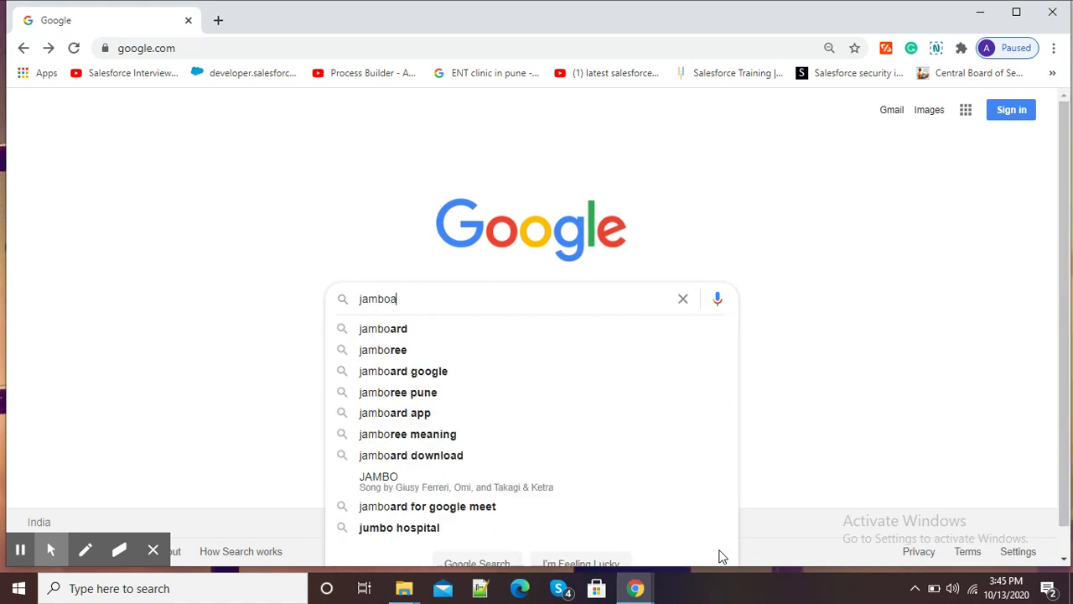
{"action": "type", "text": "rd"}
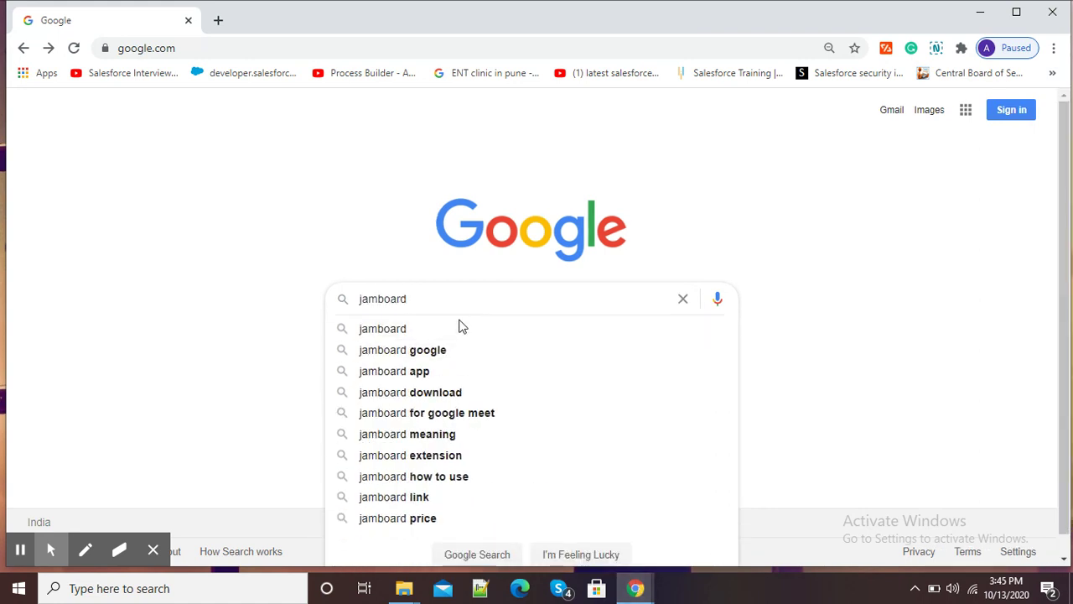
{"action": "left_click", "coordinate": [429, 333]}
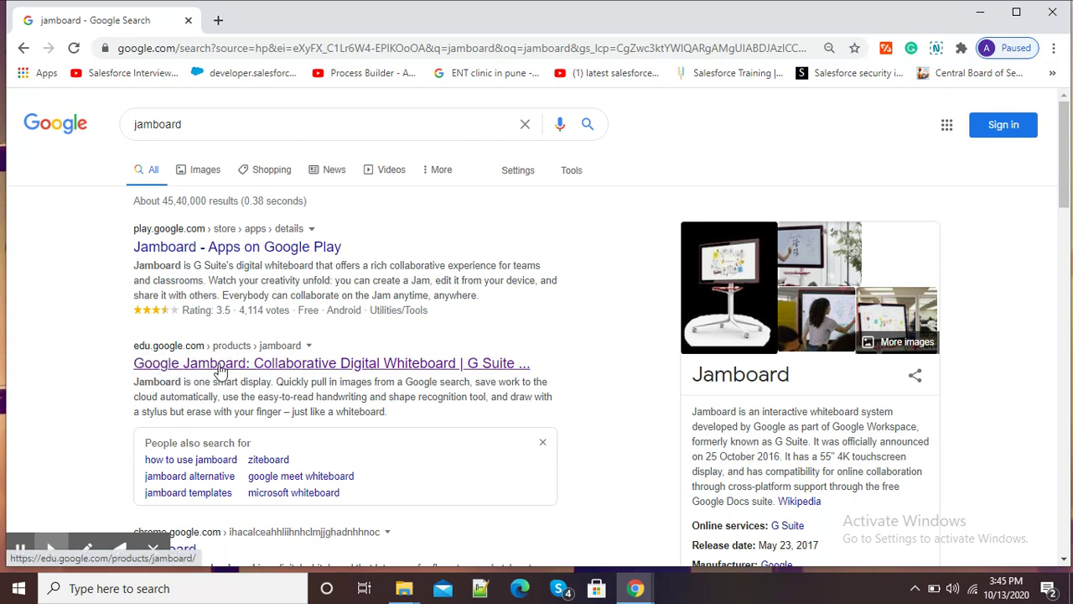
{"action": "left_click", "coordinate": [224, 369]}
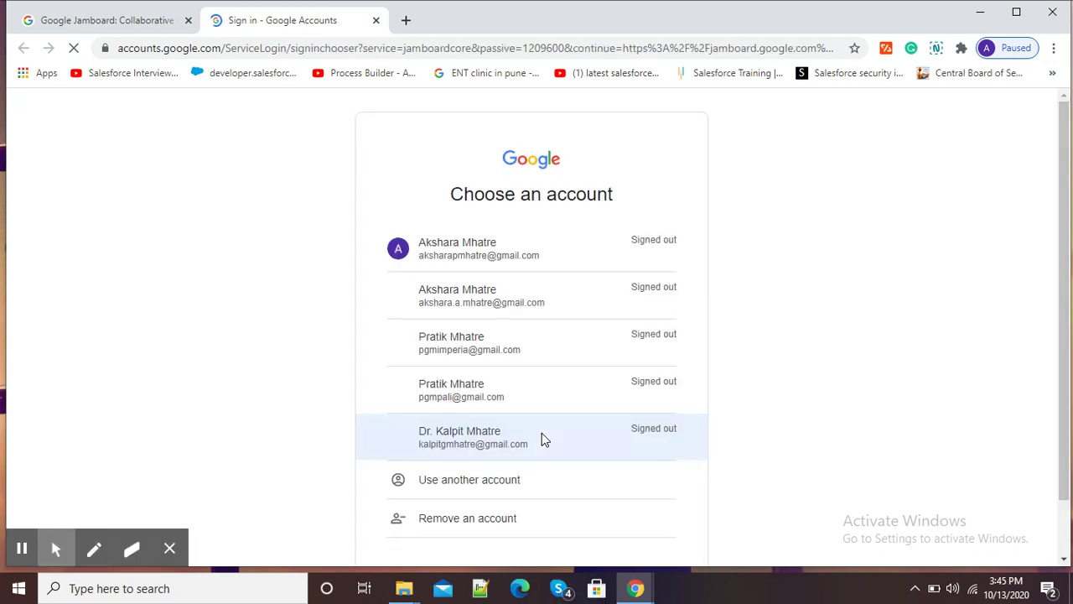
- Choose the Google account in the chooser and sign in with its password
{"action": "left_click", "coordinate": [495, 435]}
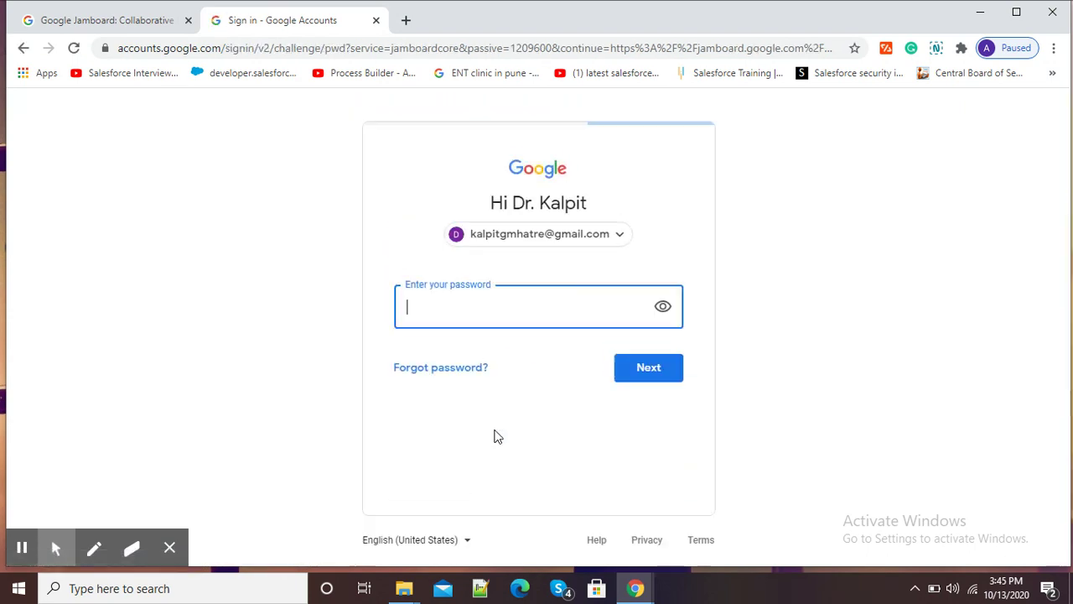
{"action": "type", "text": "ka"}
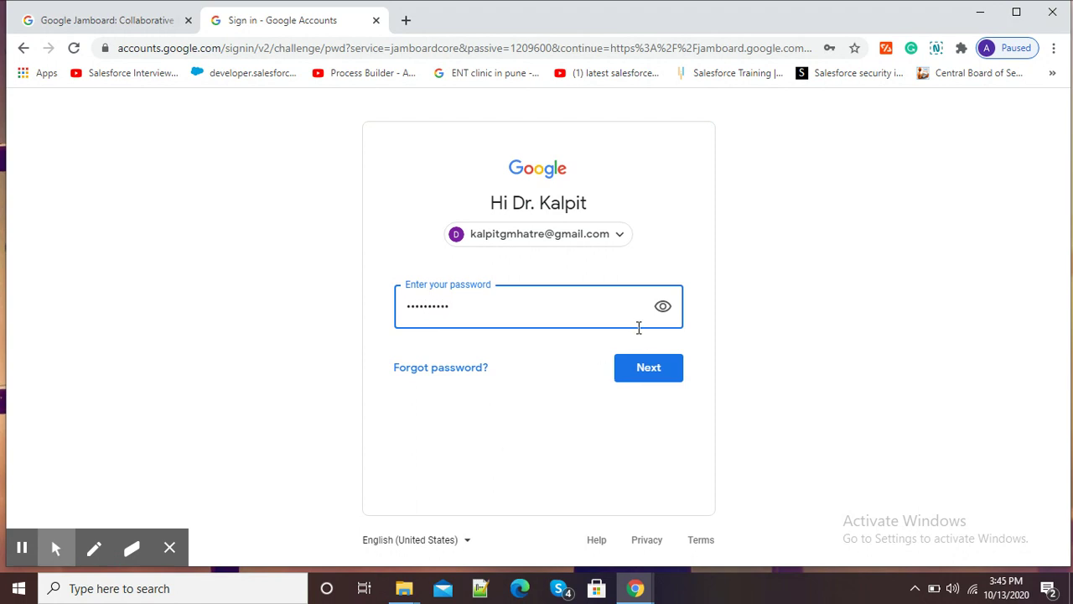
{"action": "left_click", "coordinate": [651, 373]}
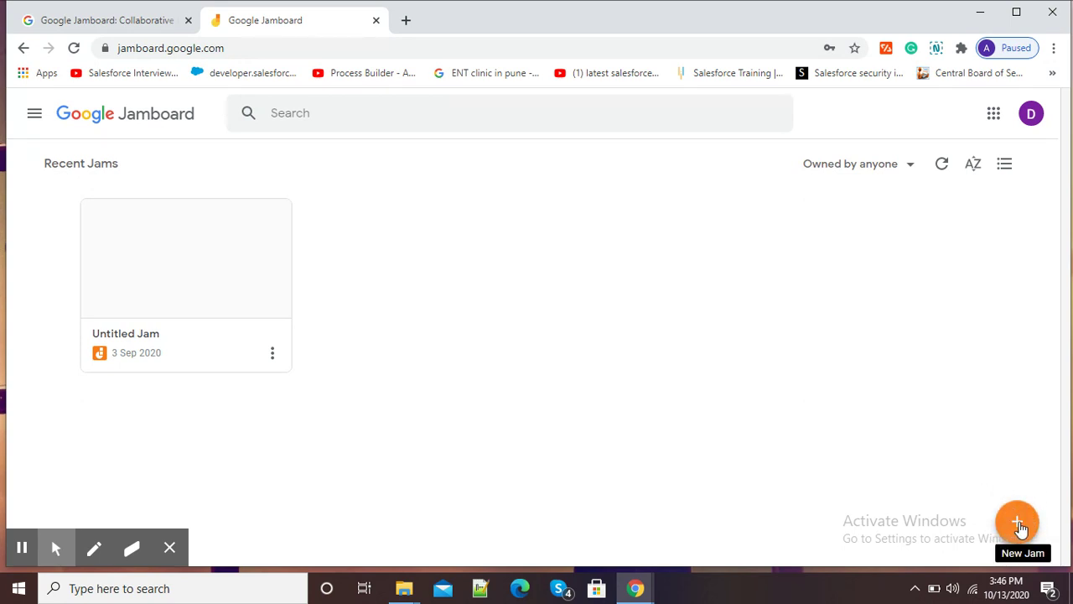
- Create a blank Untitled Jam using the + New Jam button
{"action": "left_click", "coordinate": [1017, 523]}
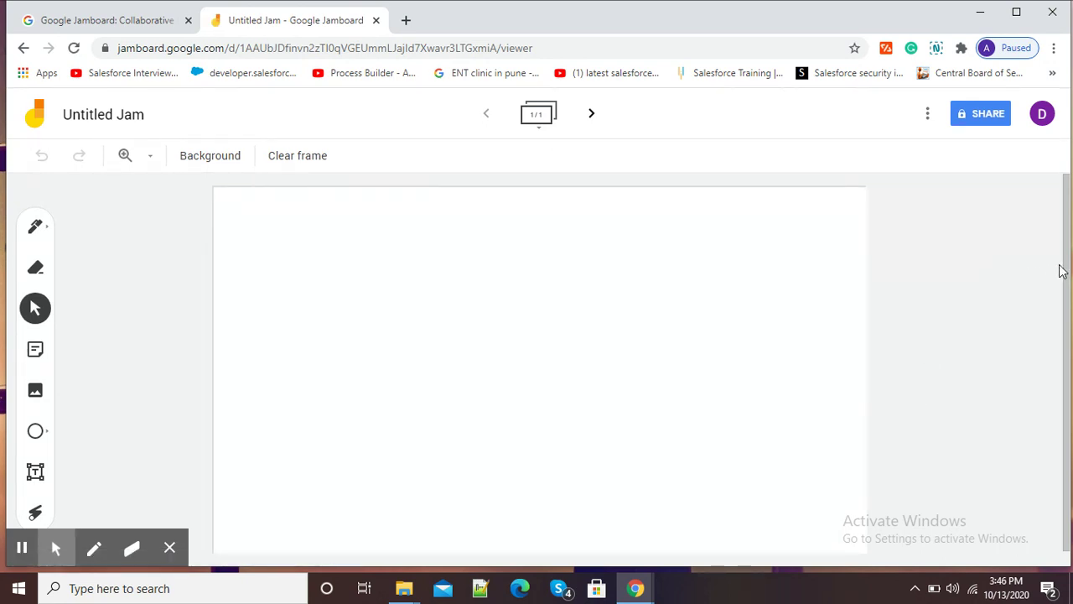
{"action": "left_click_drag", "start_coordinate": [1065, 270], "coordinate": [1059, 271]}
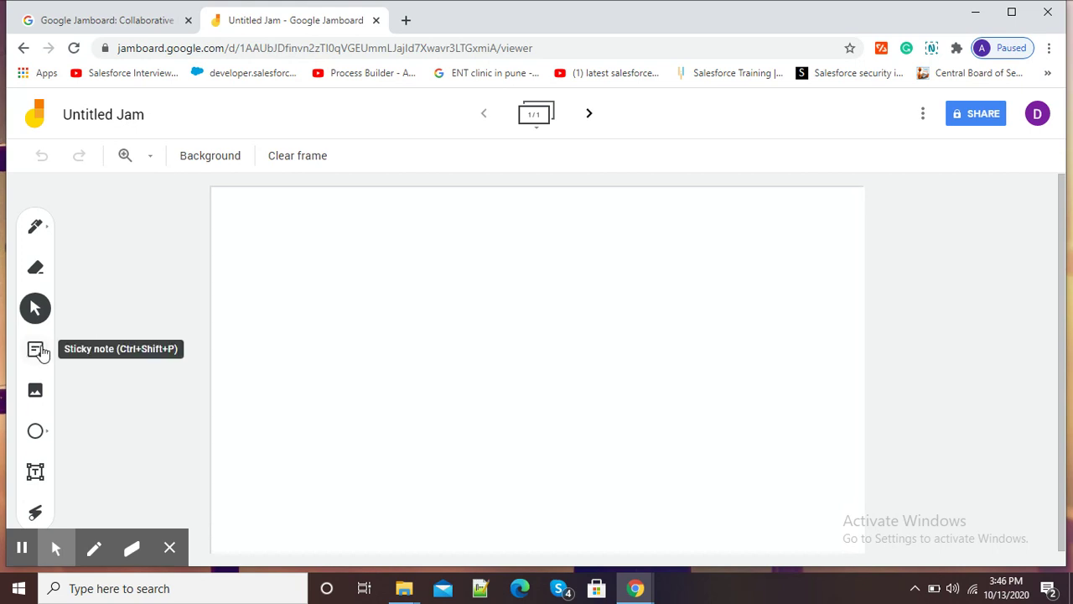
- Add a pink sticky note reading 'Welcome to Kalpit Classroom' to the frame
{"action": "left_click", "coordinate": [42, 350]}
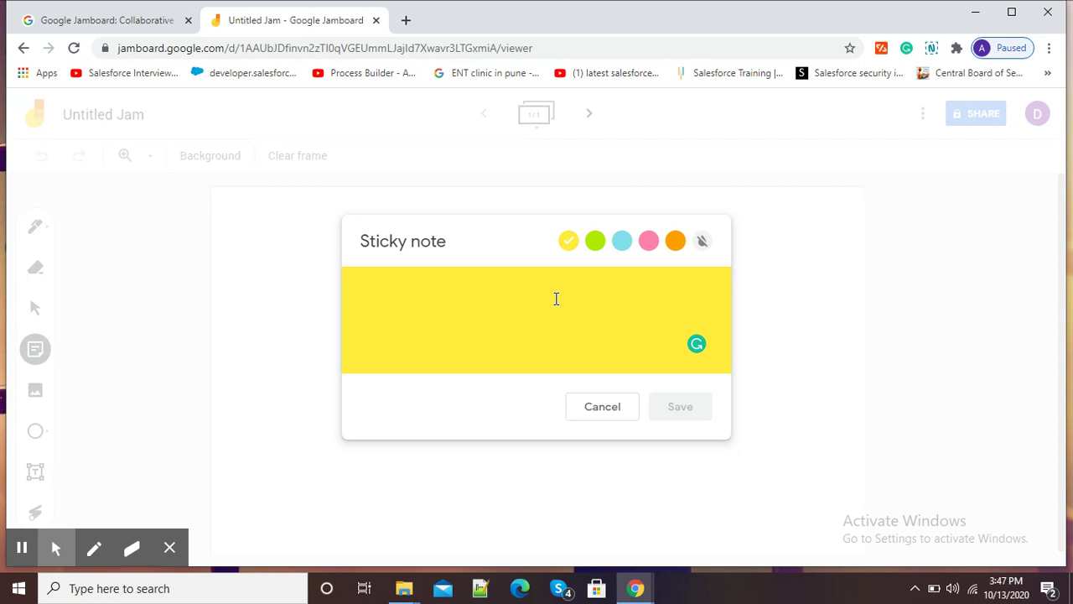
{"action": "type", "text": "Welcome "}
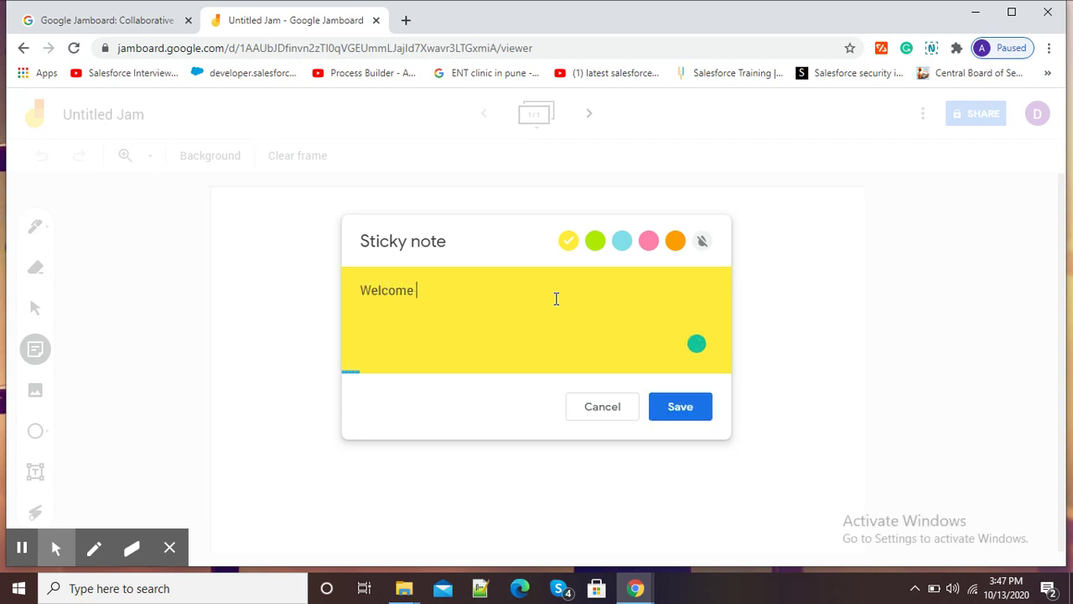
{"action": "type", "text": "to Kalpit "}
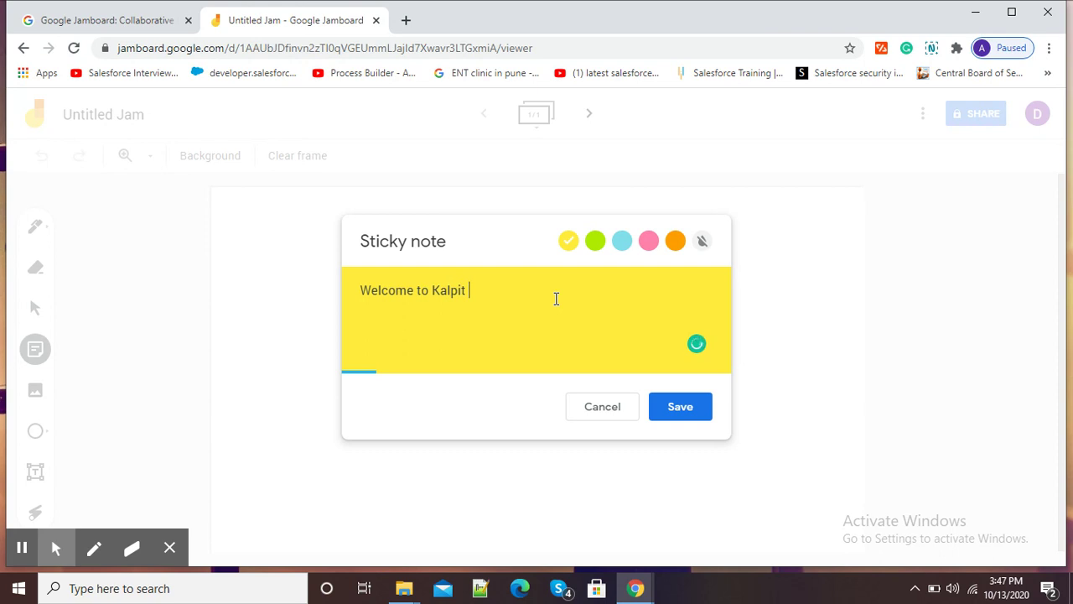
{"action": "type", "text": "c="}
{"action": "type", "text": "C"}
{"action": "key", "text": "BackSpace"}
{"action": "key", "text": "BackSpace"}
{"action": "type", "text": "lassroo"}
{"action": "type", "text": "m"}
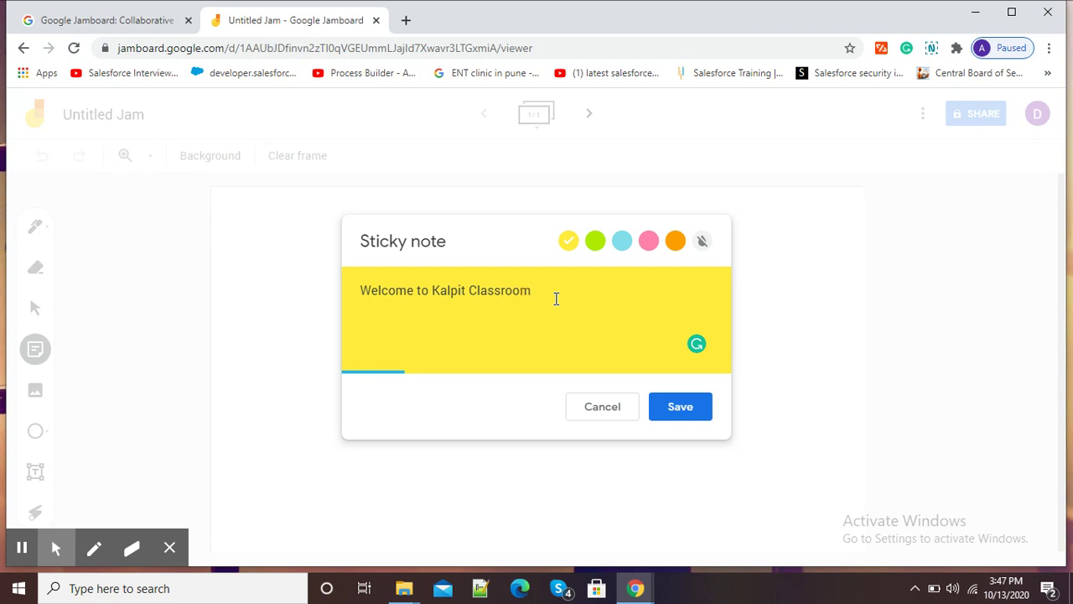
{"action": "left_click", "coordinate": [602, 241]}
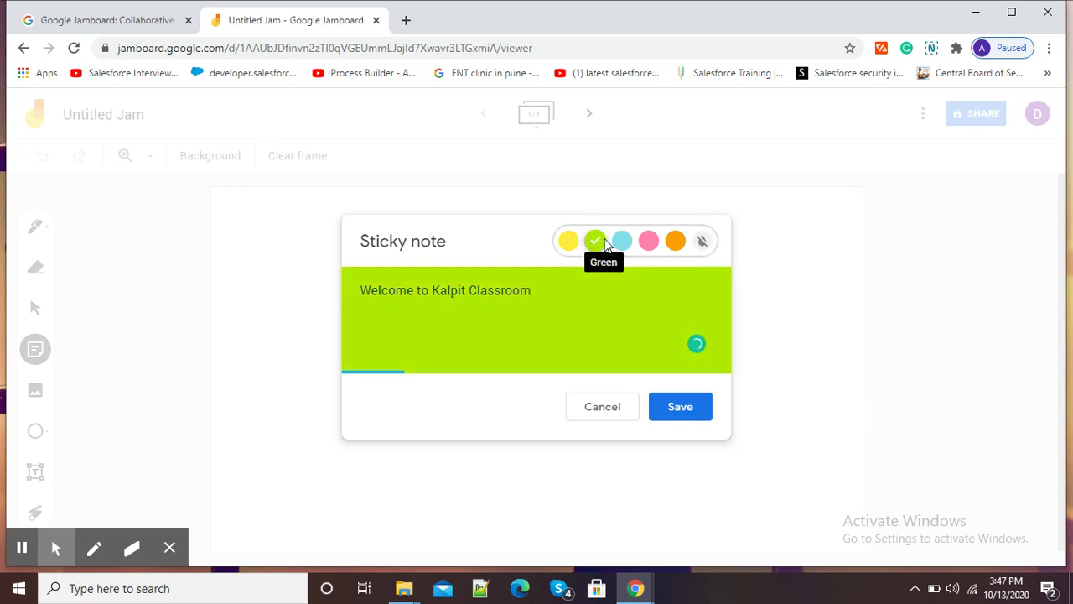
{"action": "left_click", "coordinate": [621, 241]}
{"action": "left_click", "coordinate": [648, 241]}
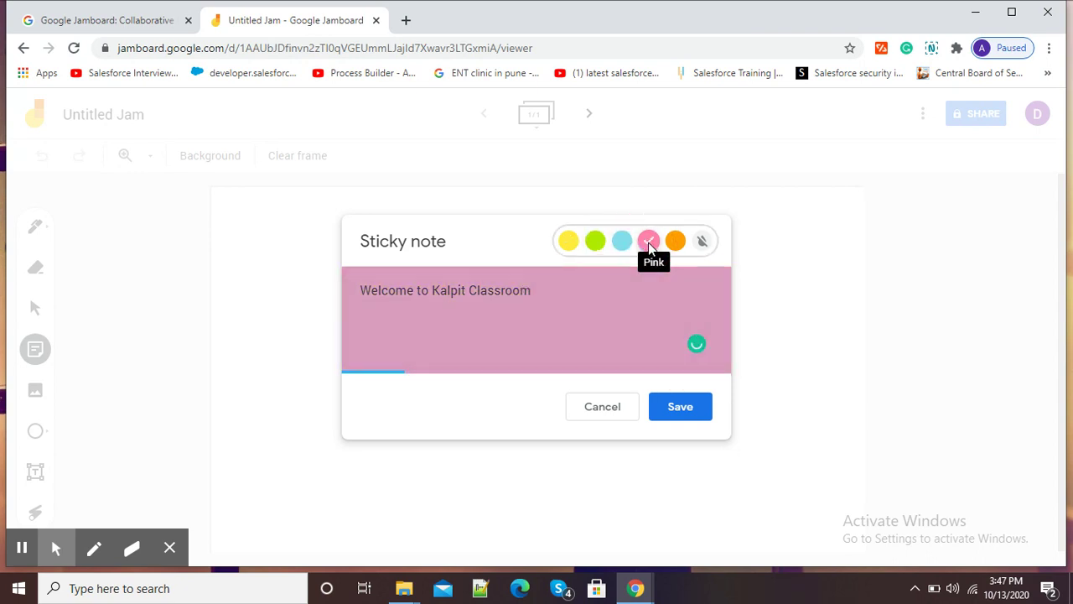
{"action": "left_click", "coordinate": [684, 411]}
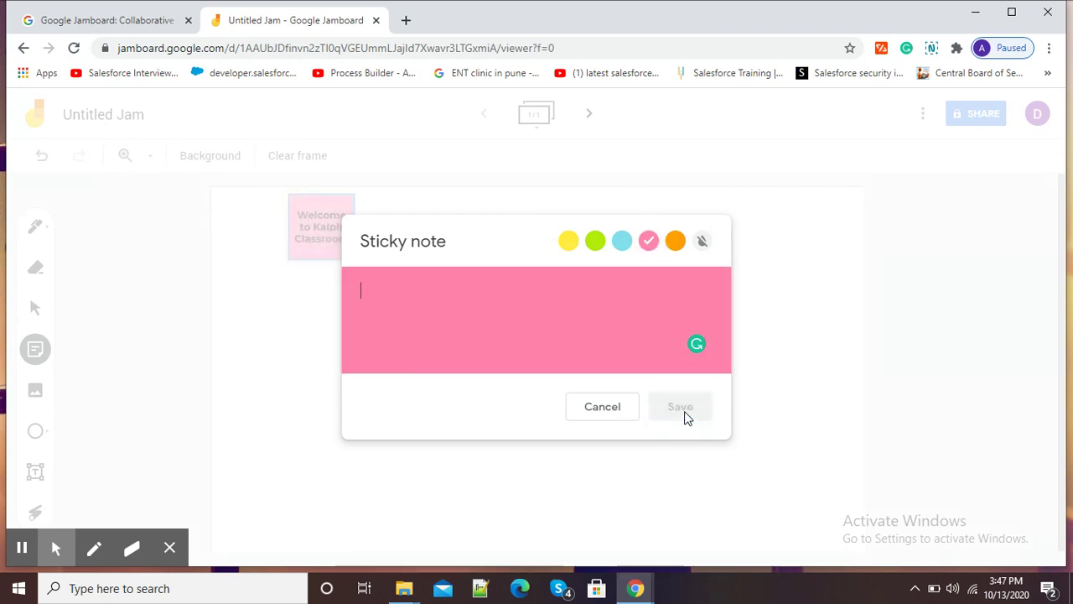
{"action": "left_click", "coordinate": [602, 407]}
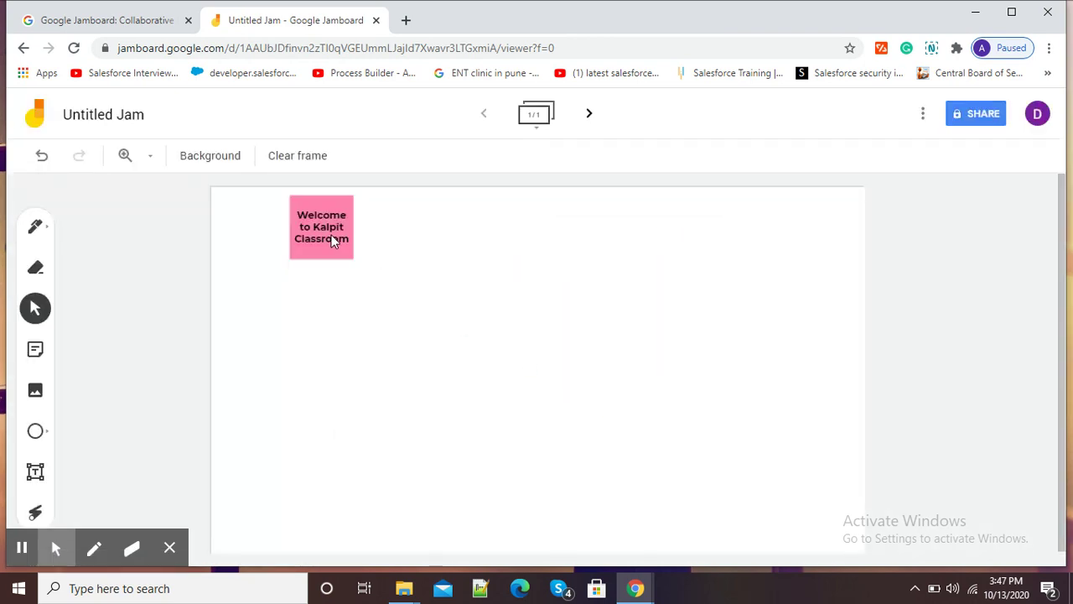
- Enlarge the pink welcome note slightly by dragging its corner handle
{"action": "left_click", "coordinate": [333, 240]}
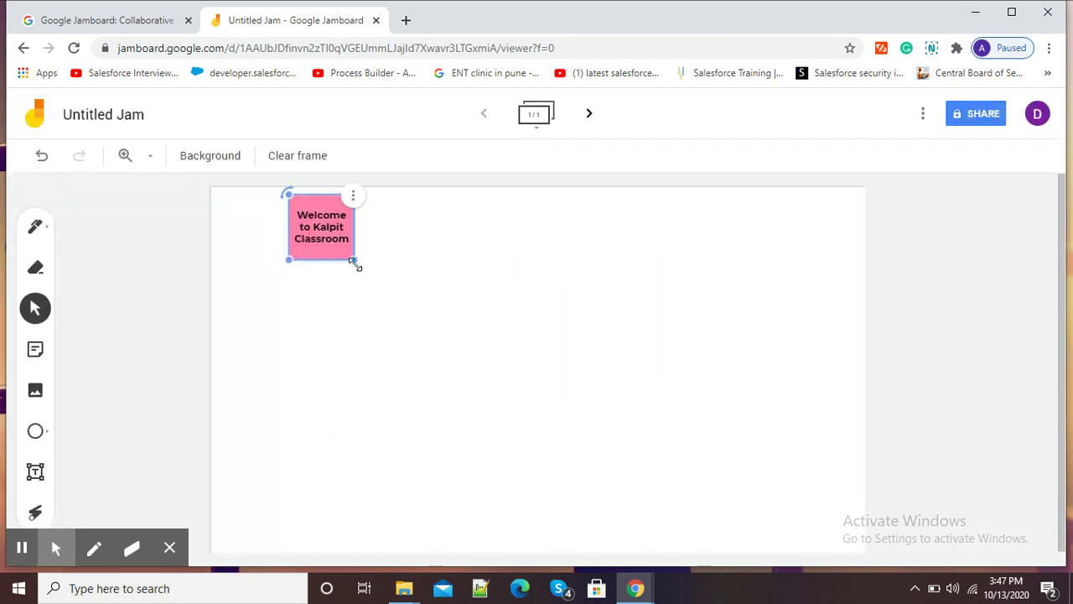
{"action": "left_click", "coordinate": [354, 259]}
{"action": "mouse_move", "coordinate": [353, 259]}
{"action": "left_mouse_down"}
{"action": "mouse_move", "coordinate": [340, 243]}
{"action": "mouse_move", "coordinate": [361, 257]}
{"action": "mouse_move", "coordinate": [463, 256]}
{"action": "mouse_move", "coordinate": [324, 295]}
{"action": "mouse_move", "coordinate": [294, 254]}
{"action": "left_mouse_up"}
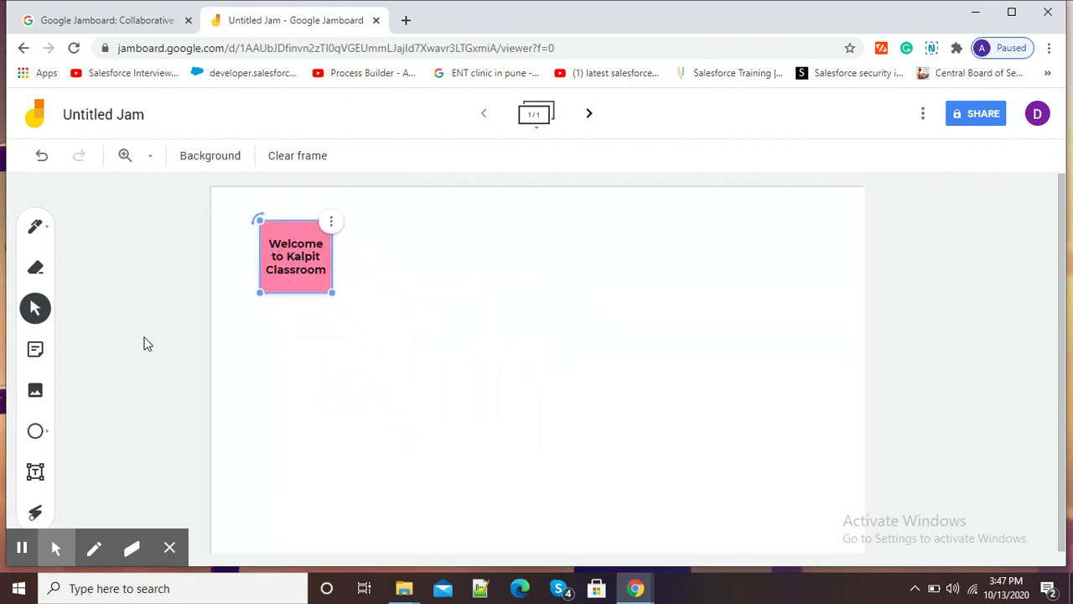
{"action": "left_click", "coordinate": [70, 343]}
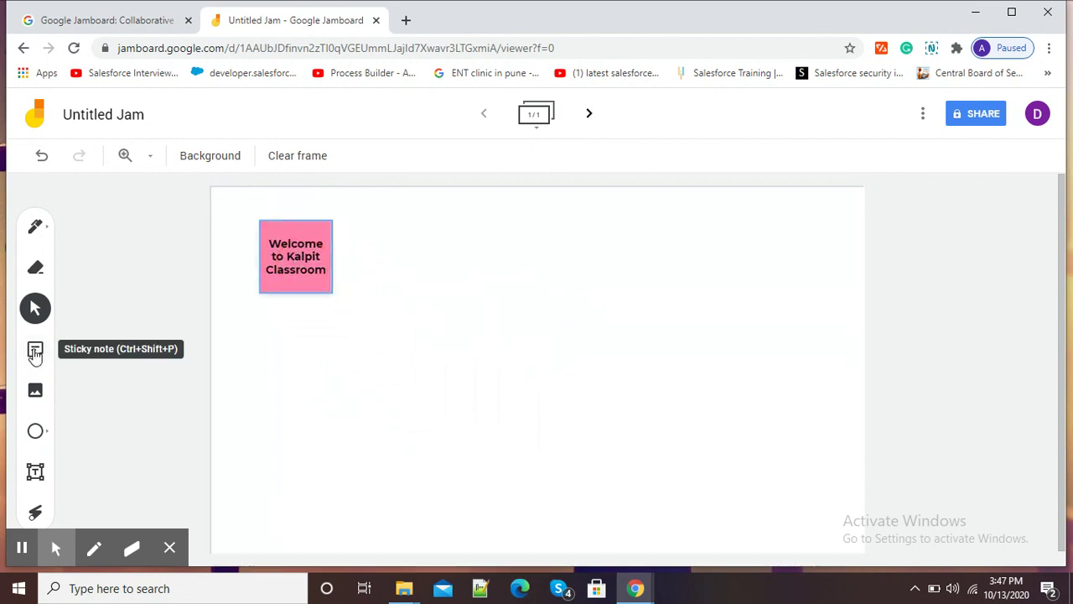
- Add a green 'E content video tools' sticky note and move it right of the pink note
{"action": "left_click", "coordinate": [35, 350]}
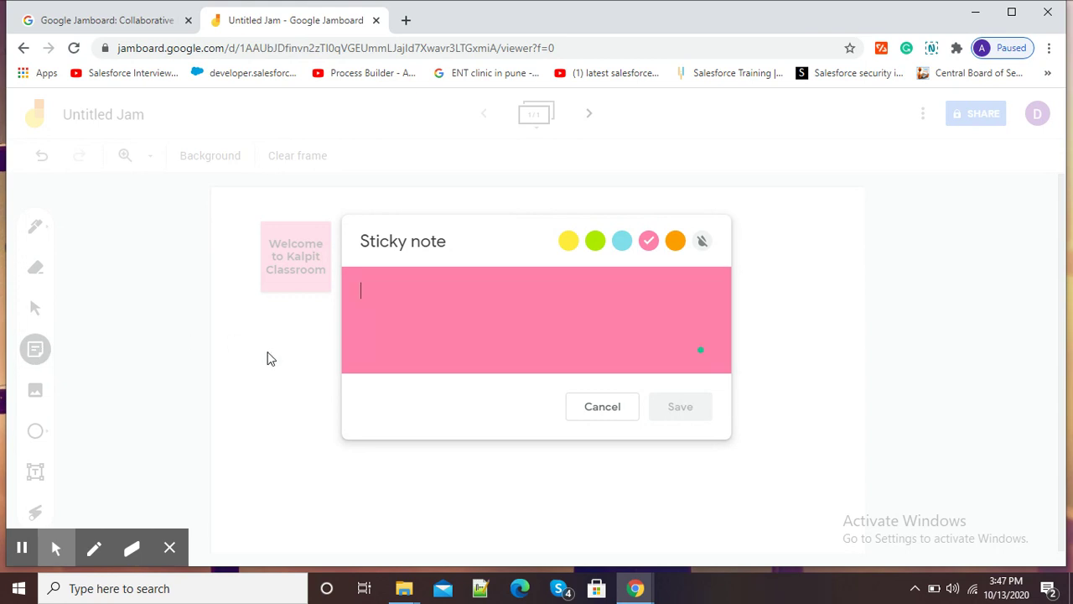
{"action": "type", "text": "E conte"}
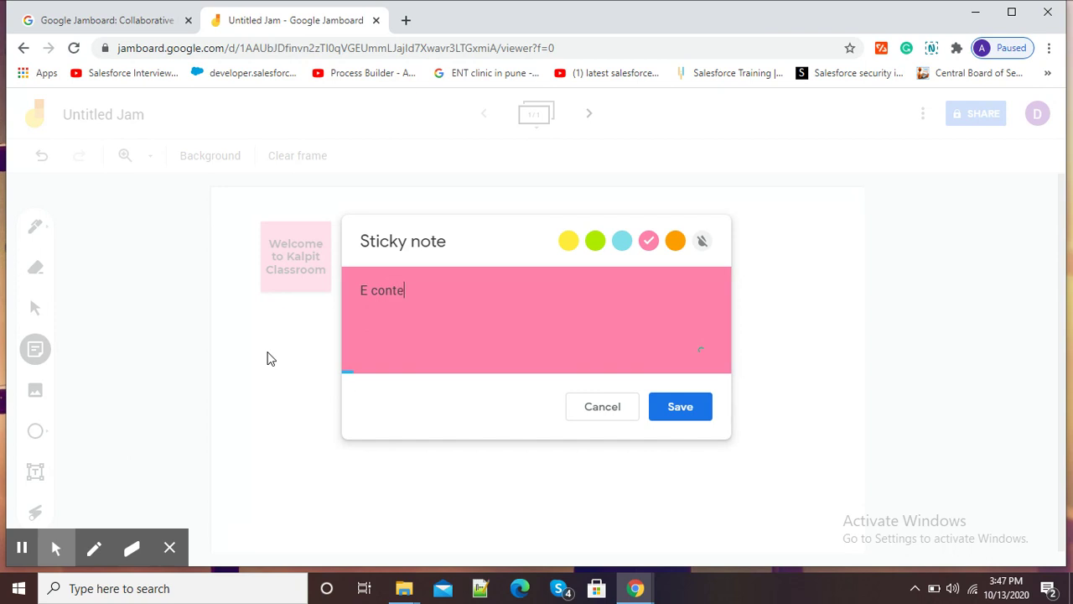
{"action": "type", "text": "nt video too"}
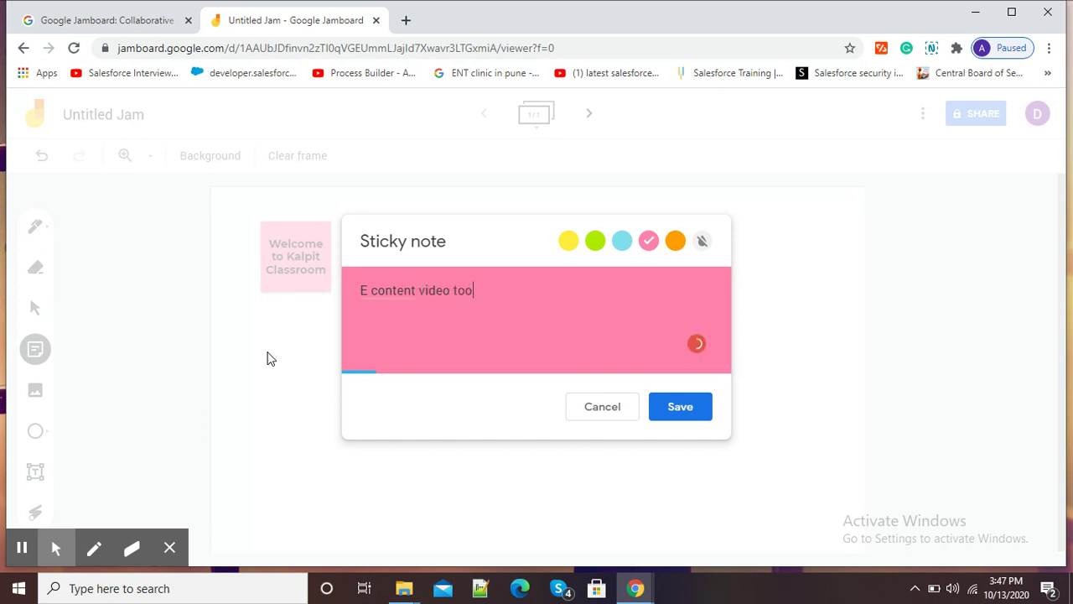
{"action": "type", "text": "ls"}
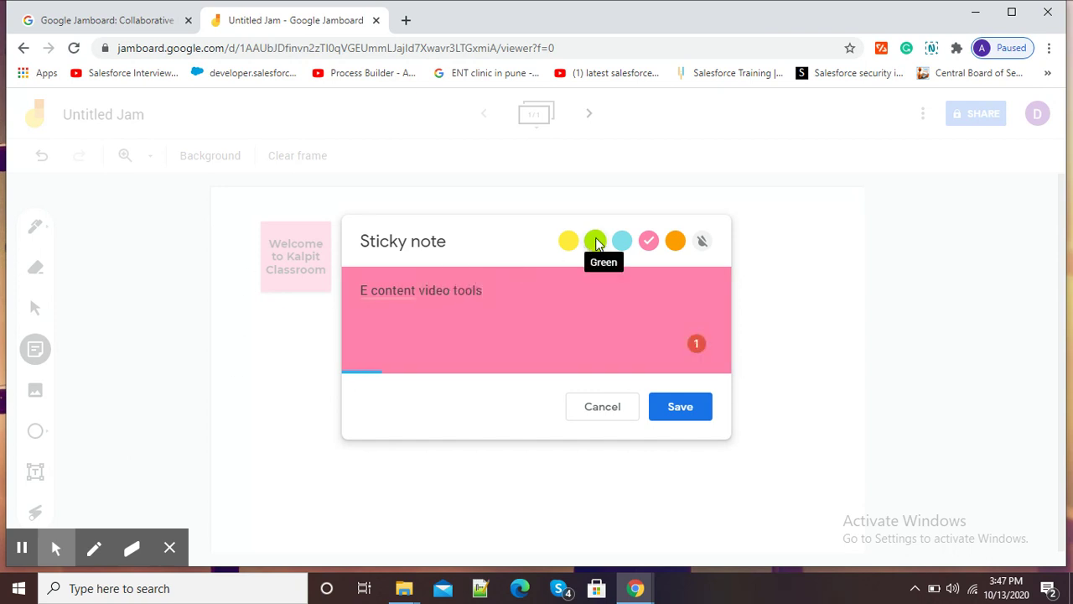
{"action": "left_click", "coordinate": [595, 241]}
{"action": "left_click", "coordinate": [676, 408]}
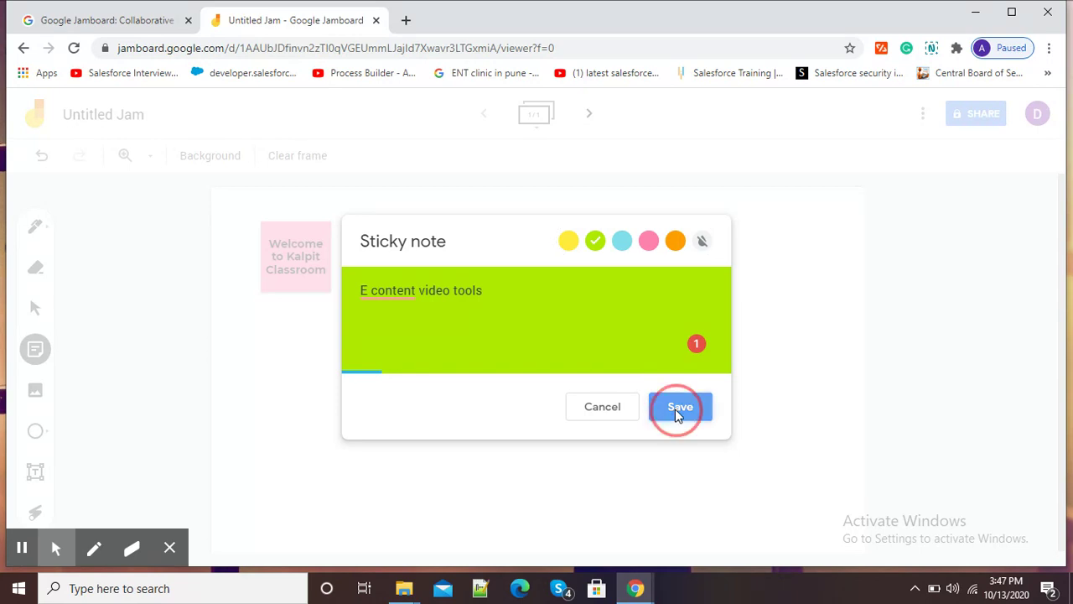
{"action": "left_click", "coordinate": [612, 408]}
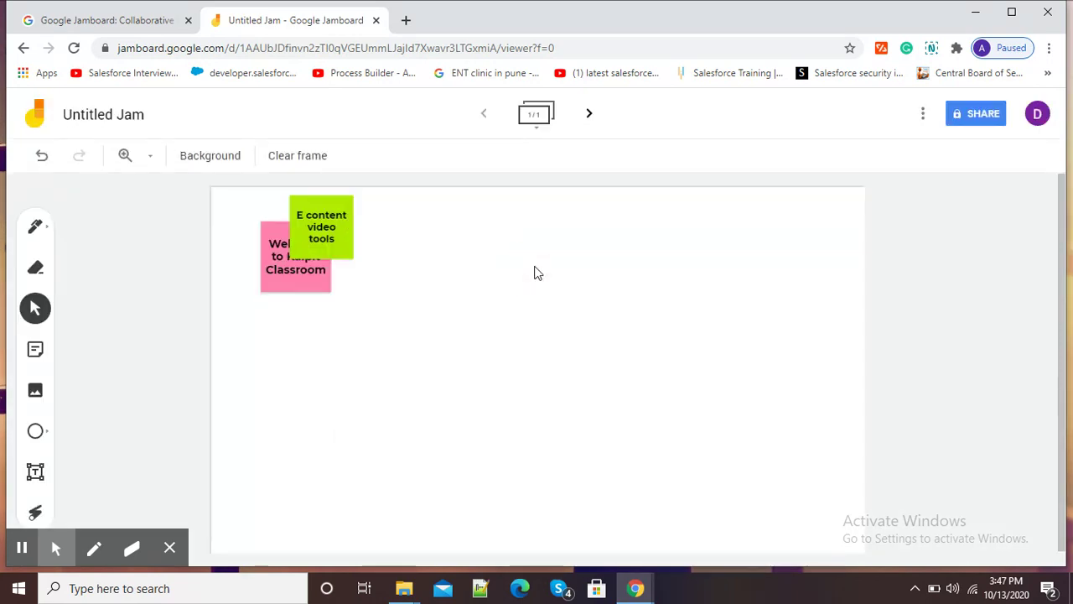
{"action": "mouse_move", "coordinate": [335, 227]}
{"action": "left_mouse_down"}
{"action": "mouse_move", "coordinate": [417, 263]}
{"action": "mouse_move", "coordinate": [480, 252]}
{"action": "left_mouse_up"}
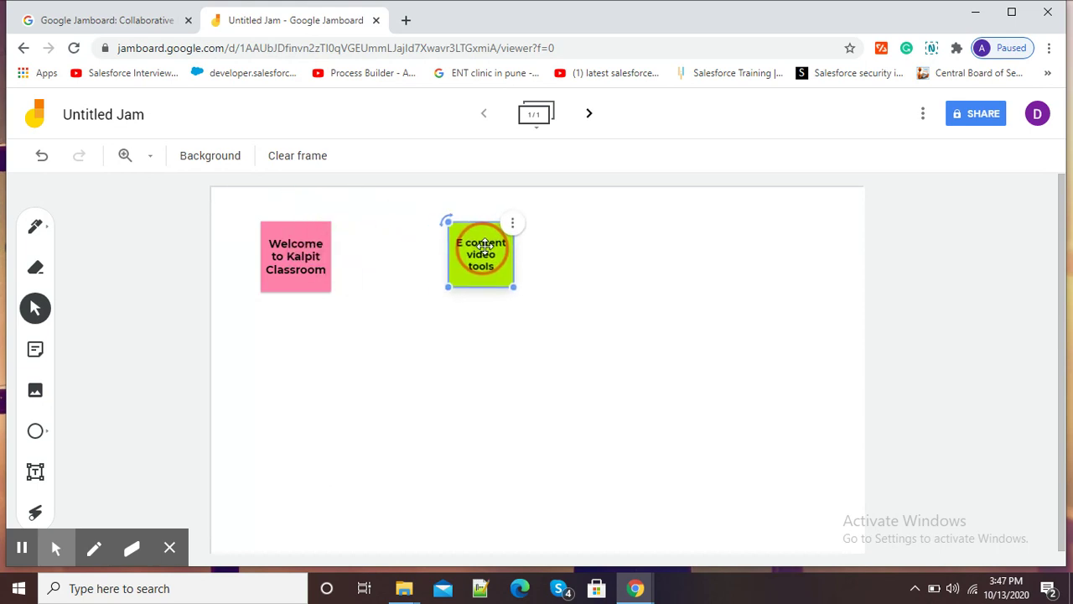
{"action": "double_click", "coordinate": [482, 251]}
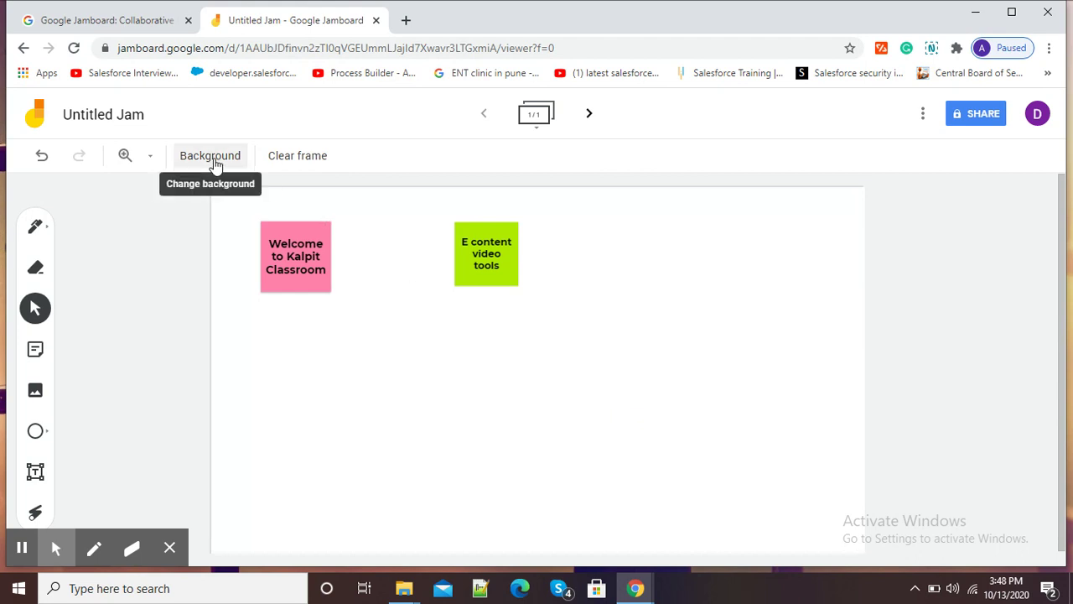
{"action": "left_click", "coordinate": [215, 164]}
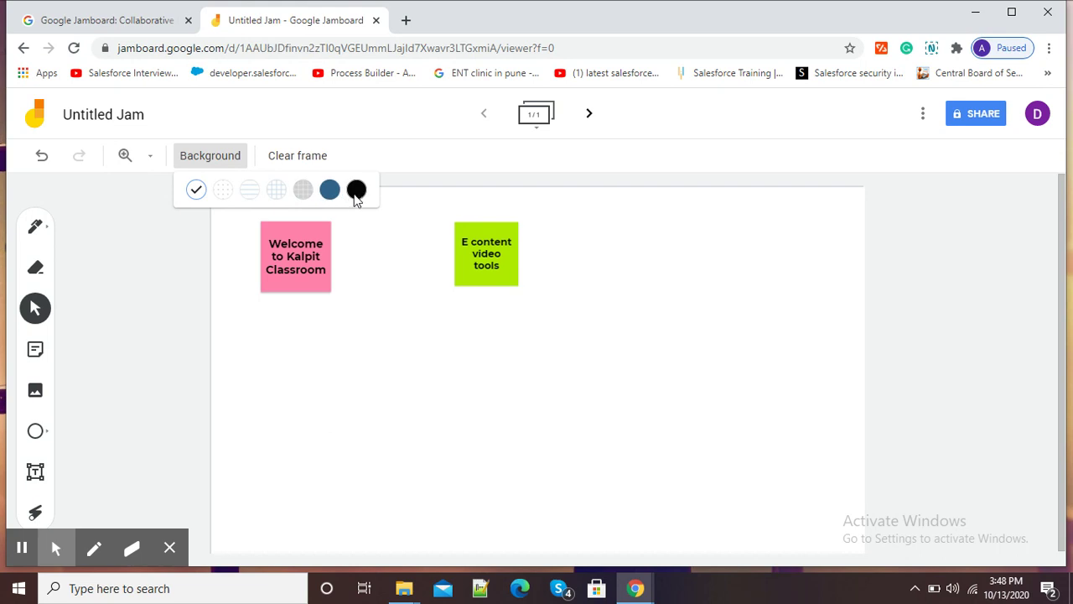
{"action": "left_click", "coordinate": [357, 193]}
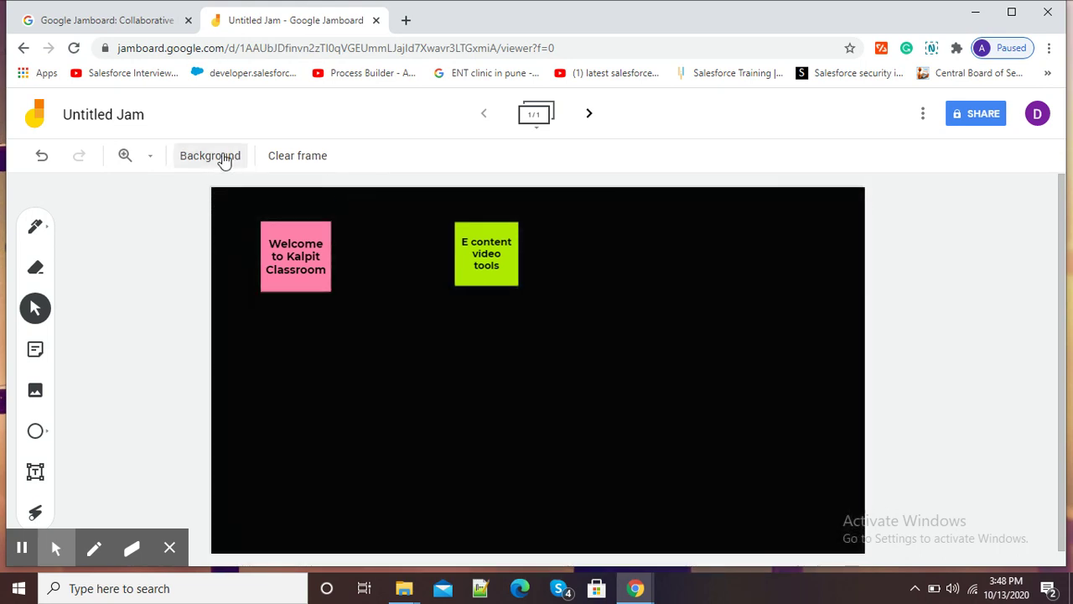
{"action": "left_click", "coordinate": [331, 190]}
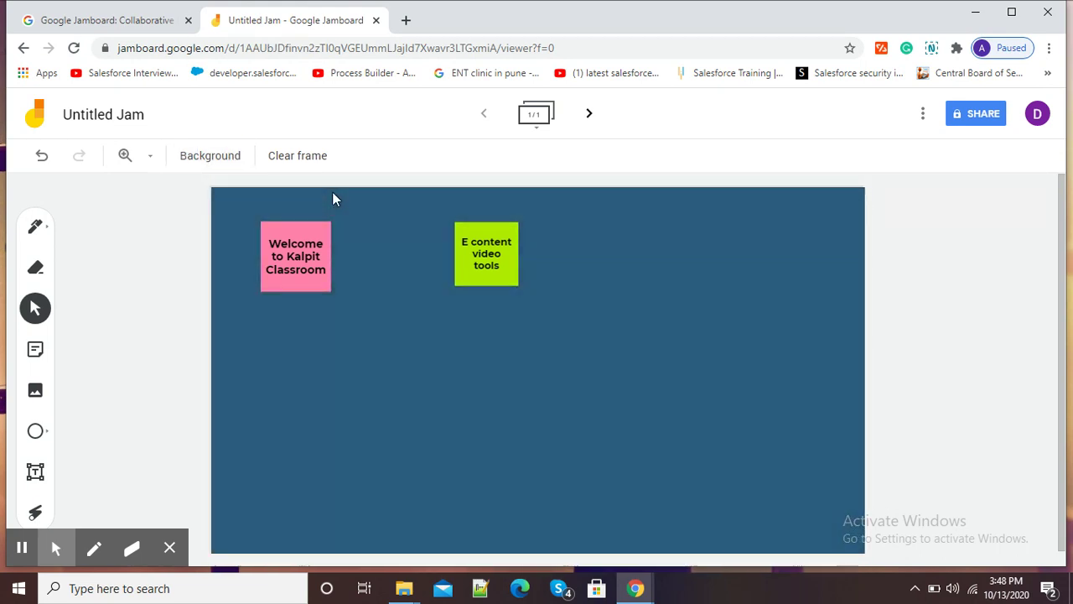
{"action": "left_click", "coordinate": [228, 165]}
{"action": "left_click", "coordinate": [280, 193]}
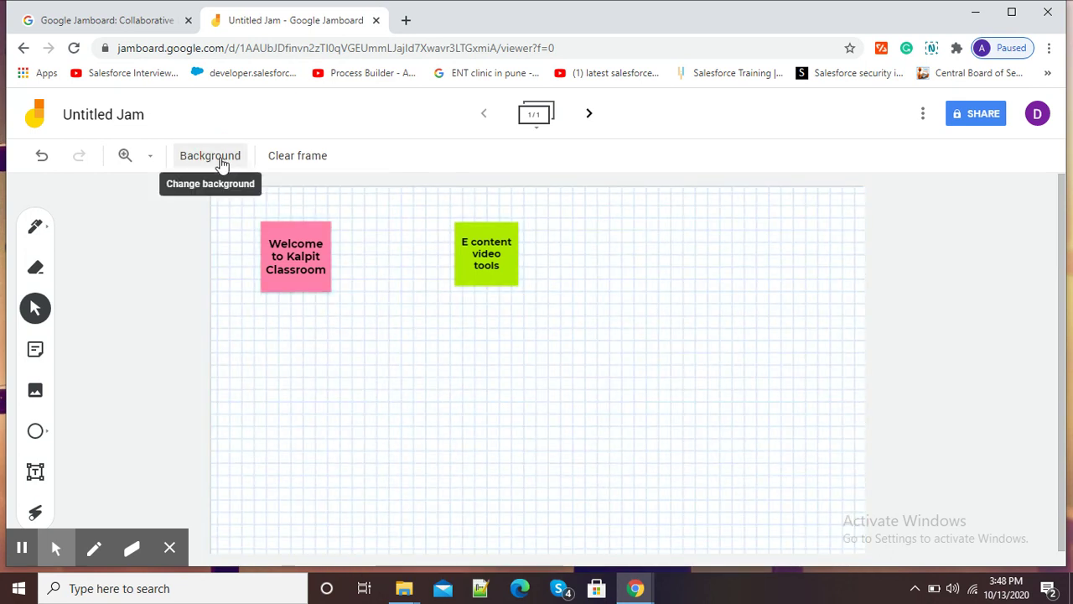
{"action": "left_click", "coordinate": [220, 161]}
{"action": "left_click", "coordinate": [195, 192]}
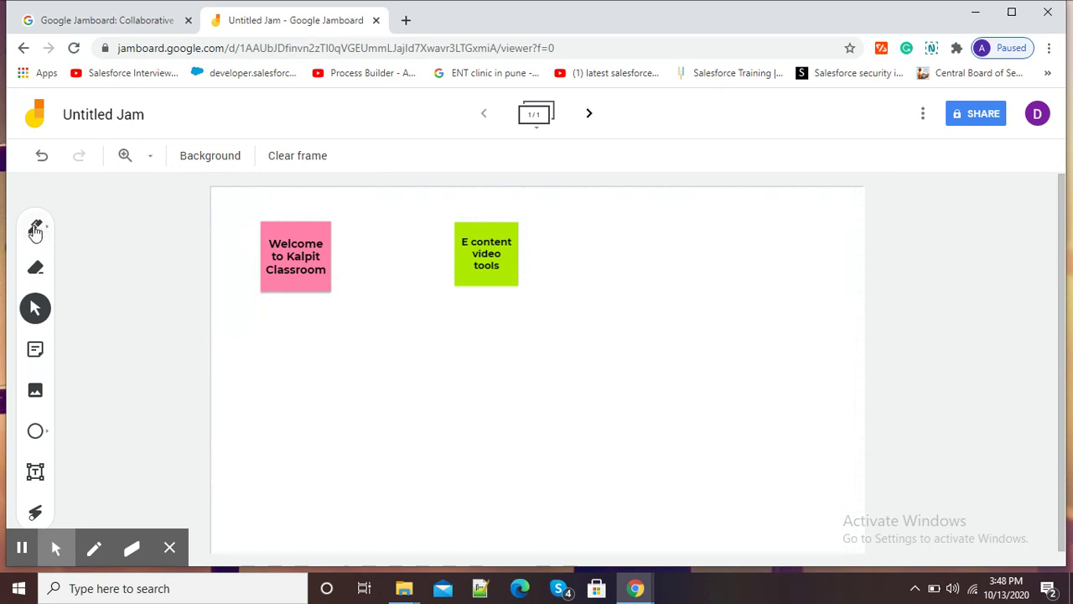
- With the Pen, scribble a small loop on the left and a looping shape on the right
{"action": "left_click", "coordinate": [35, 227]}
{"action": "mouse_move", "coordinate": [327, 408]}
{"action": "left_mouse_down"}
{"action": "mouse_move", "coordinate": [371, 433]}
{"action": "mouse_move", "coordinate": [408, 417]}
{"action": "left_mouse_up"}
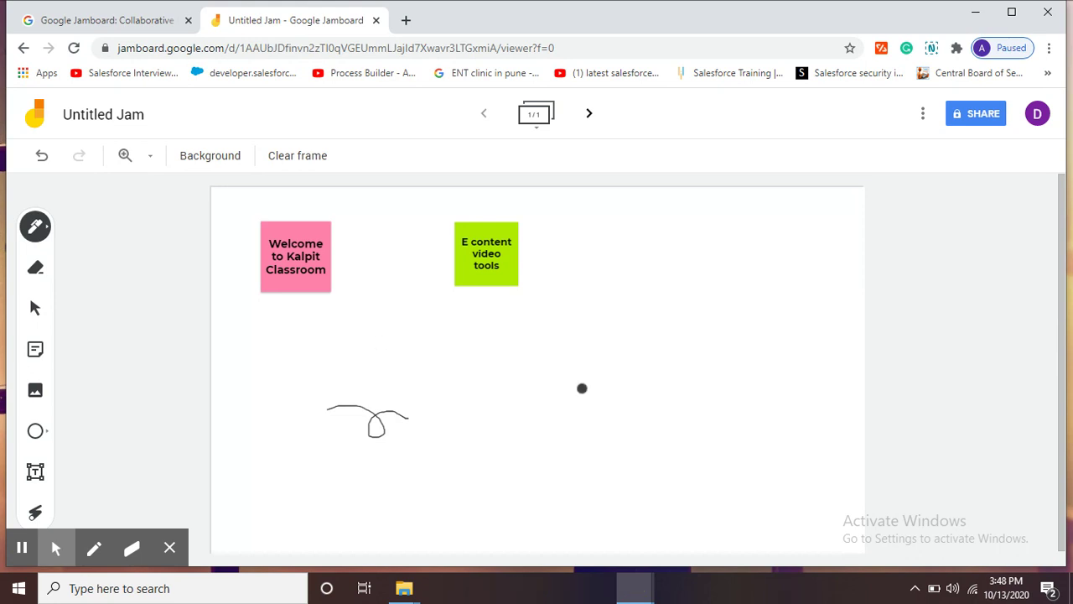
{"action": "left_click_drag", "start_coordinate": [584, 393], "coordinate": [614, 386]}
{"action": "mouse_move", "coordinate": [589, 345]}
{"action": "left_mouse_down"}
{"action": "mouse_move", "coordinate": [683, 400]}
{"action": "mouse_move", "coordinate": [656, 434]}
{"action": "left_mouse_up"}
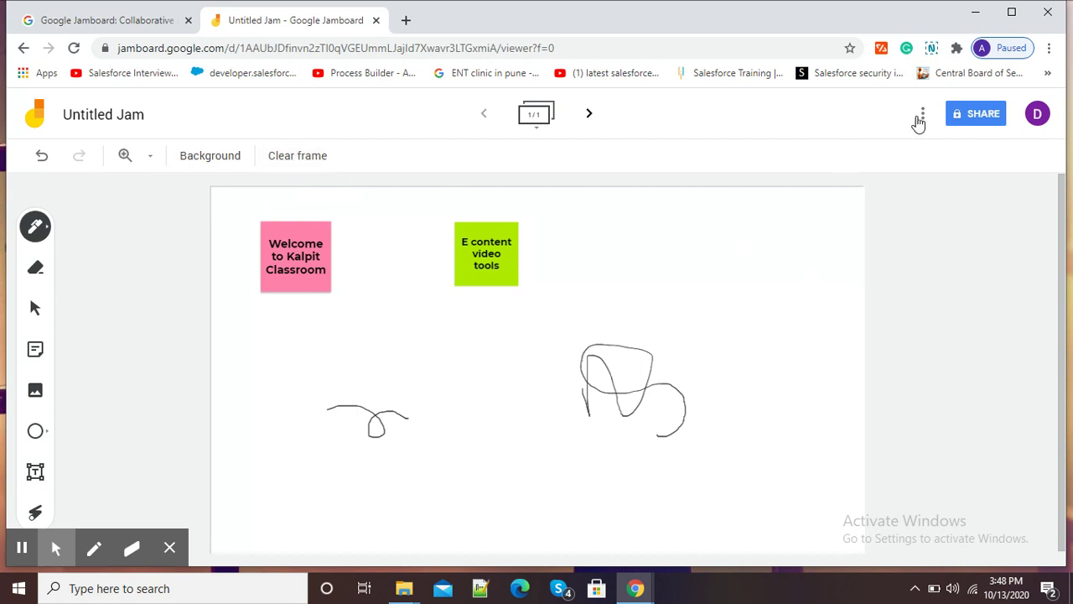
- Download the jam as Untitled Jam.pdf from the More actions menu
{"action": "left_click", "coordinate": [922, 114]}
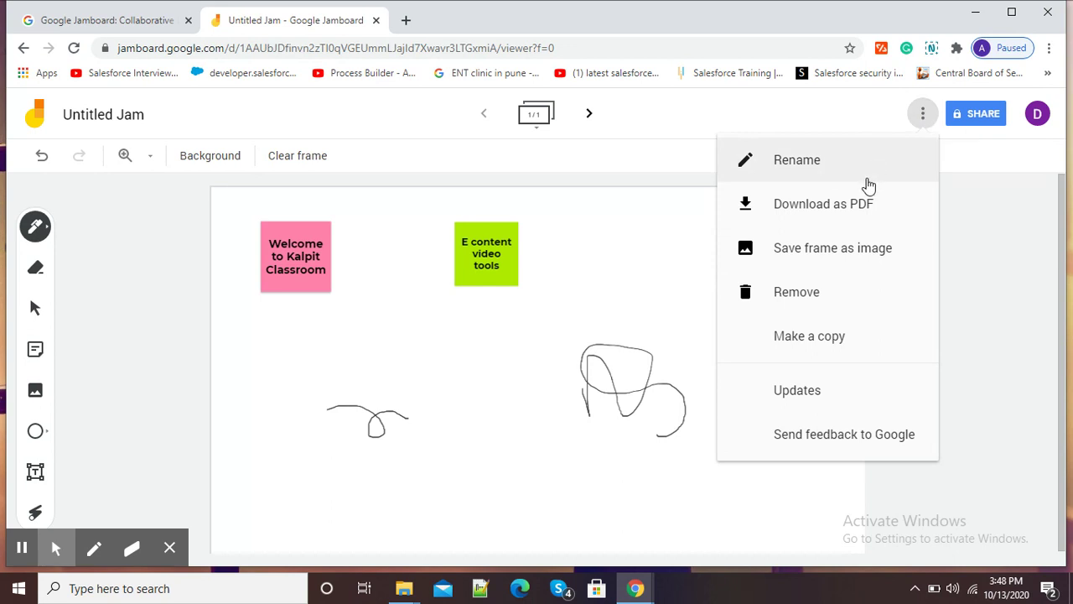
{"action": "left_click", "coordinate": [849, 206]}
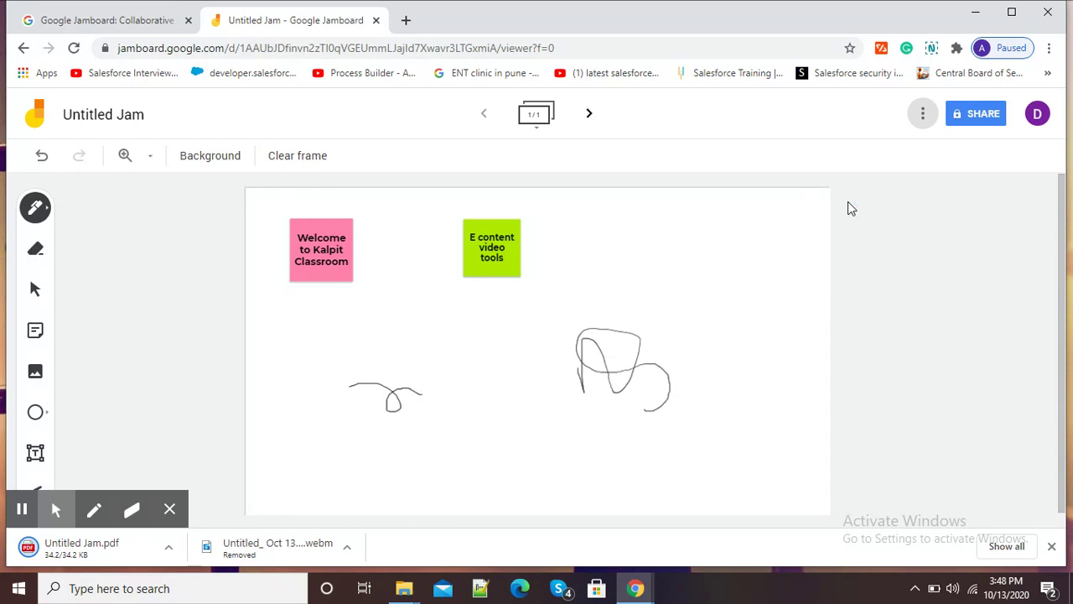
- Copy the jam's share link, keeping access restricted, and close the share dialog
{"action": "left_click", "coordinate": [983, 117]}
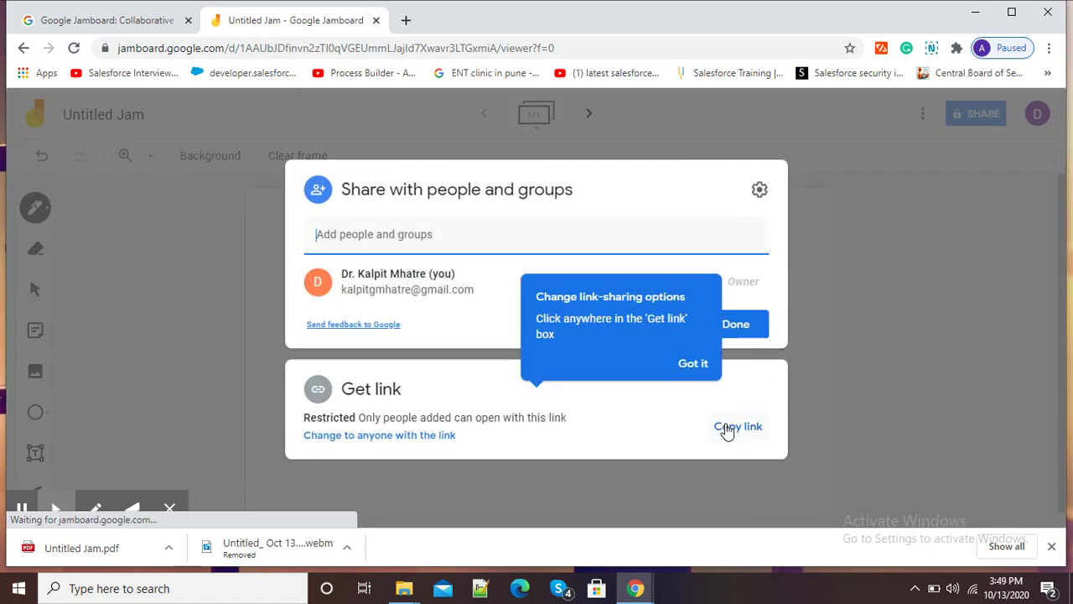
{"action": "left_click", "coordinate": [730, 427]}
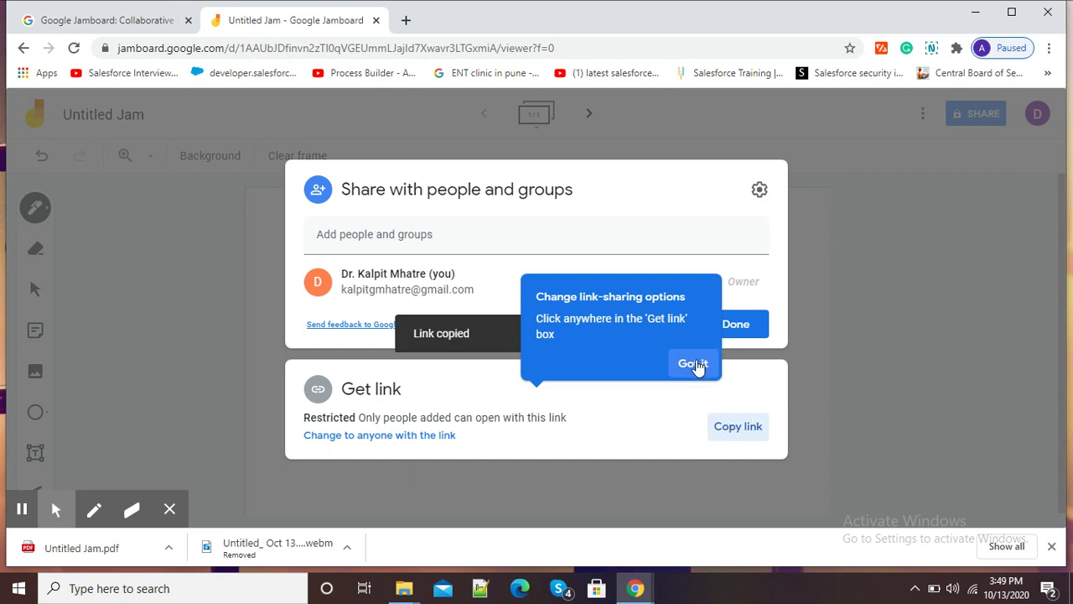
{"action": "left_click", "coordinate": [693, 363]}
{"action": "left_click", "coordinate": [802, 252]}
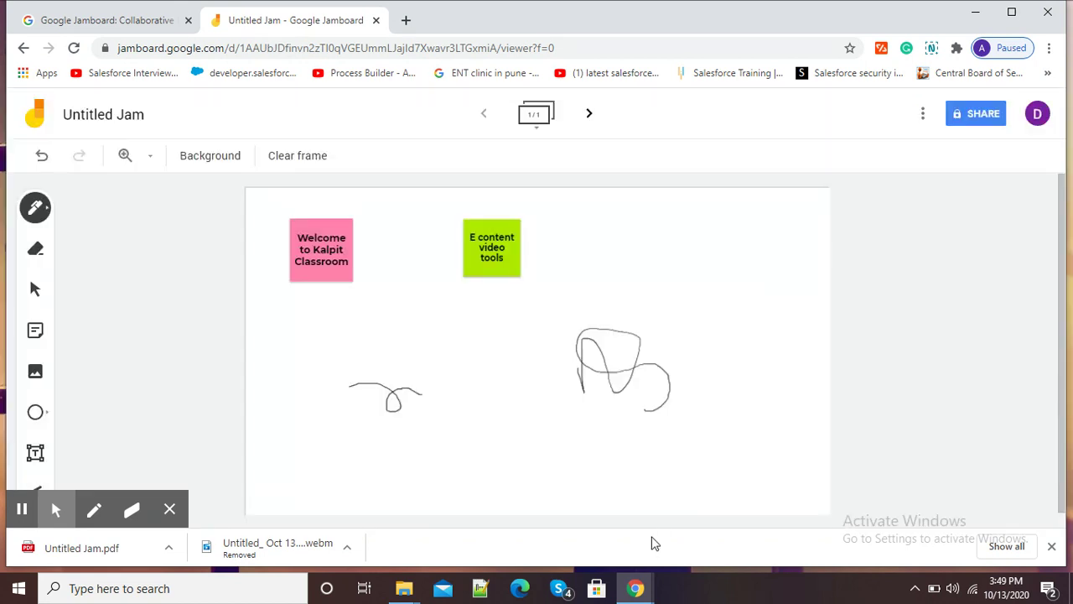
{"action": "left_click", "coordinate": [695, 518]}
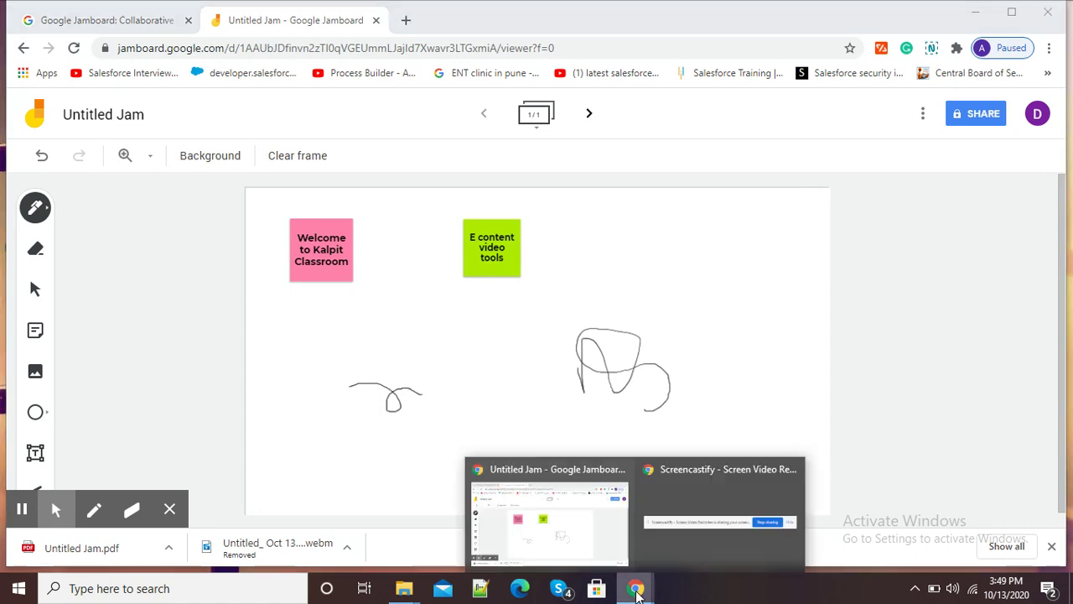
{"action": "left_click", "coordinate": [676, 549]}
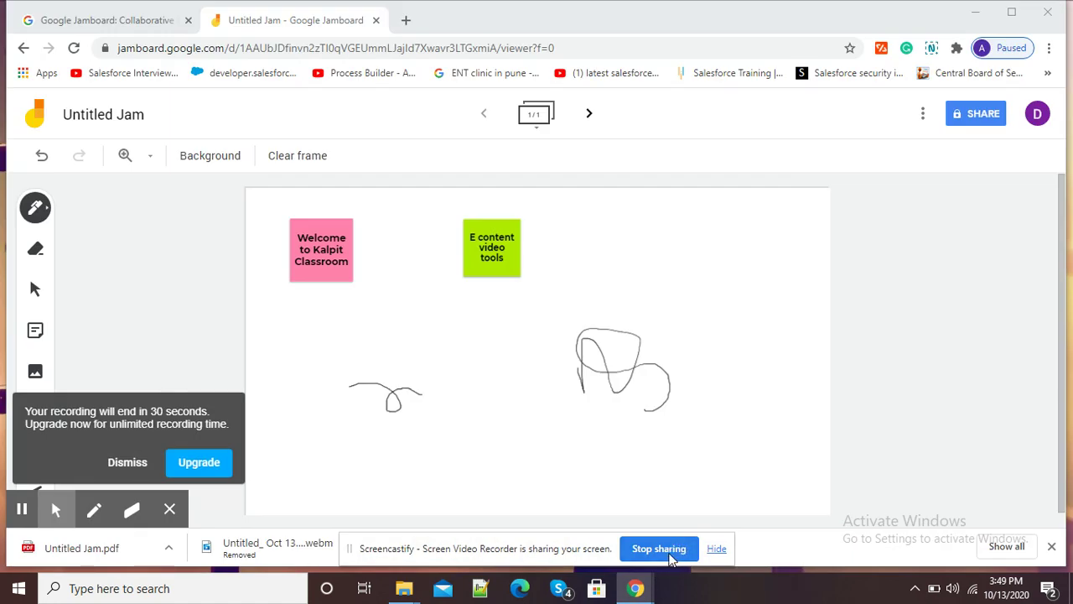